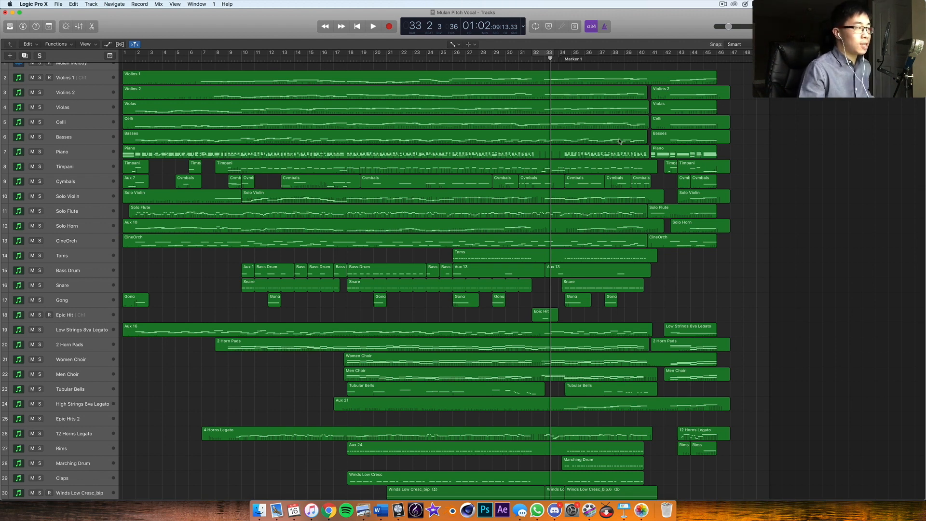
# Show the mixer below the arrangement and look over the channel strips with their inserted effects
pyautogui.click(78, 26)
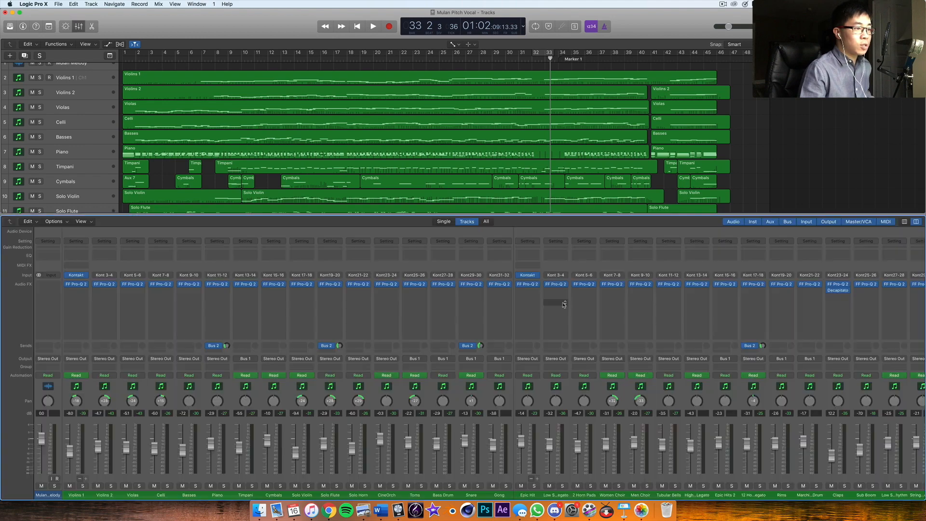
pyautogui.hscroll(15, 574, 297)
pyautogui.hscroll(-15, 586, 288)
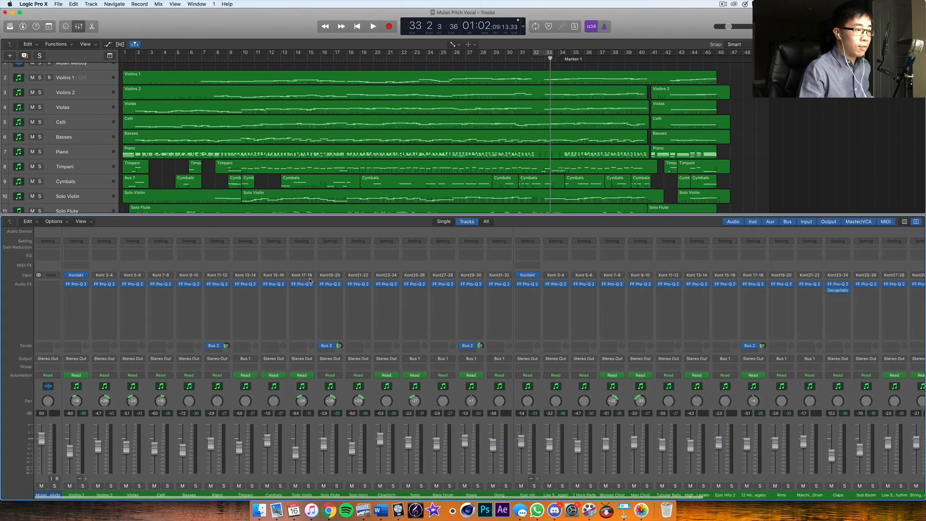
pyautogui.hscroll(1, 574, 289)
pyautogui.hscroll(-1, 840, 282)
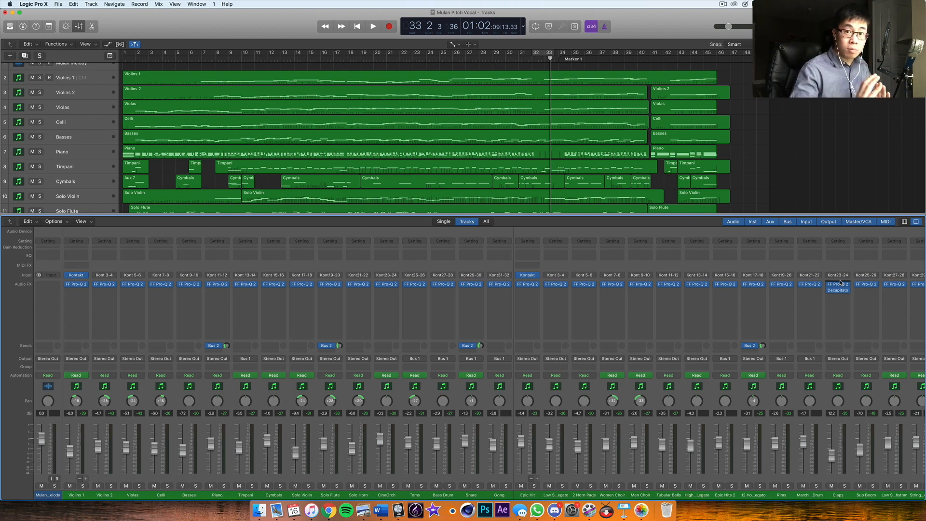
# Examine the orchestral, percussion and vocal tracks in the arrangement along with the mixer channels' equalizer inserts
pyautogui.scroll(-15, 26, 162)
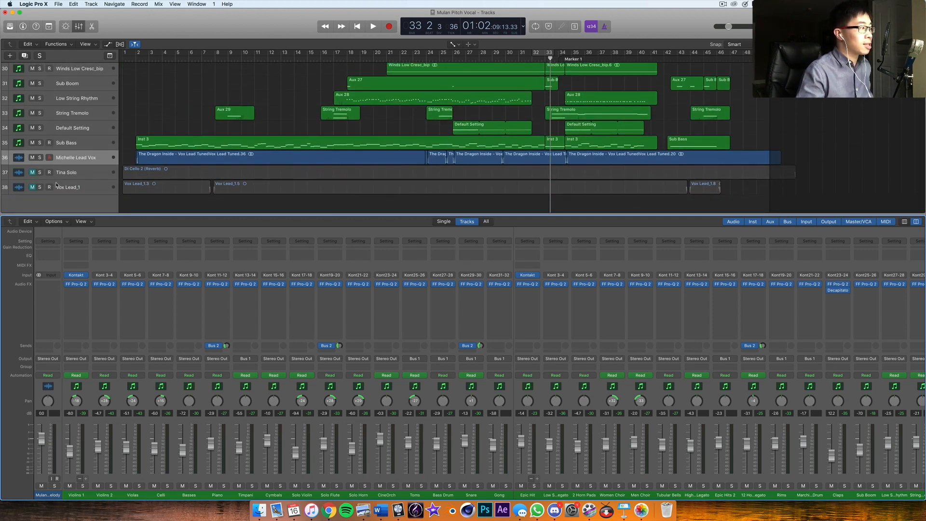
pyautogui.scroll(1, 75, 164)
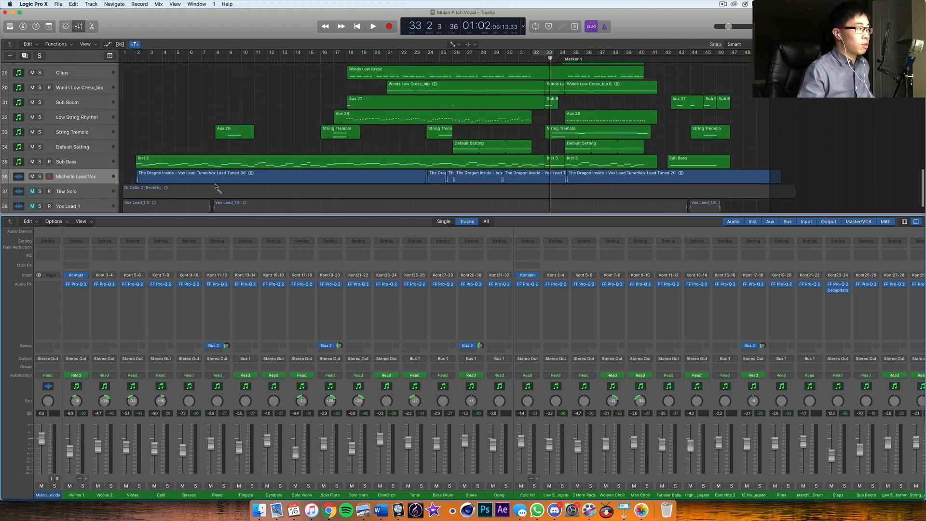
pyautogui.scroll(3, 216, 186)
pyautogui.scroll(-3, 215, 186)
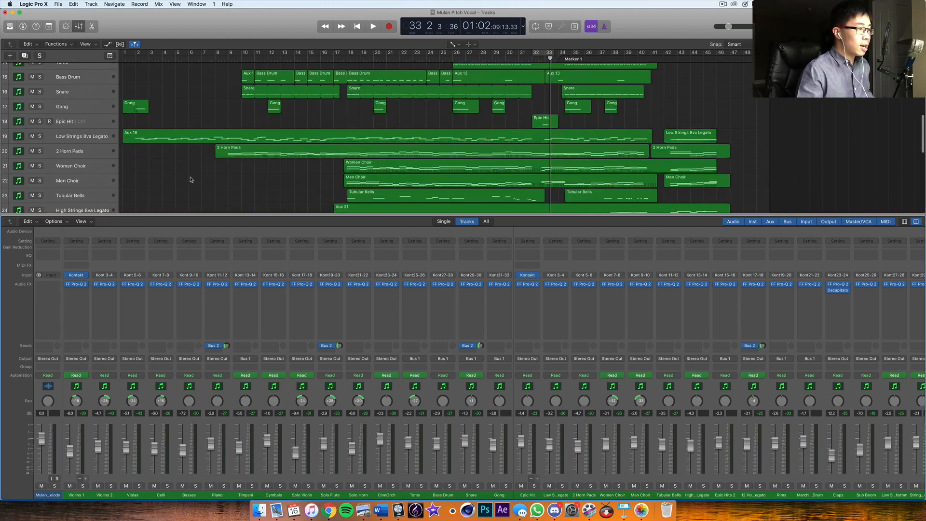
pyautogui.scroll(-2, 199, 164)
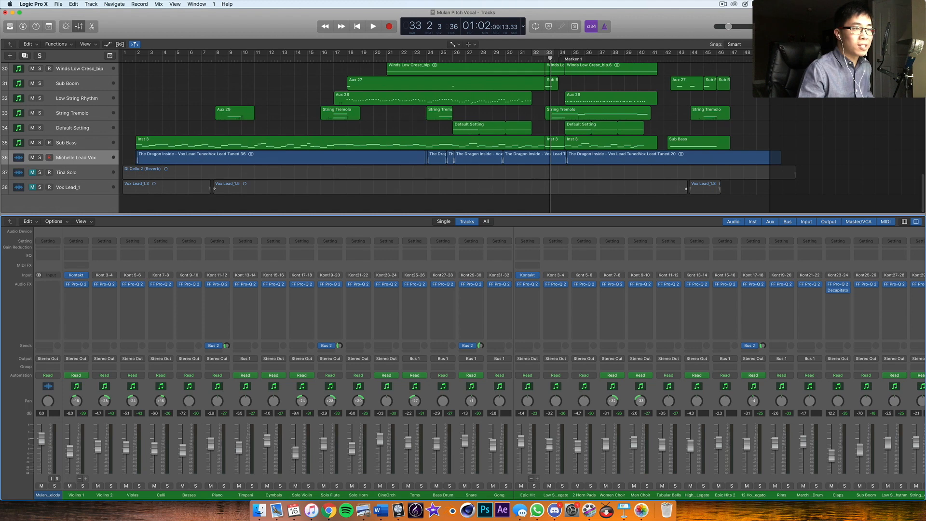
pyautogui.scroll(15, 398, 130)
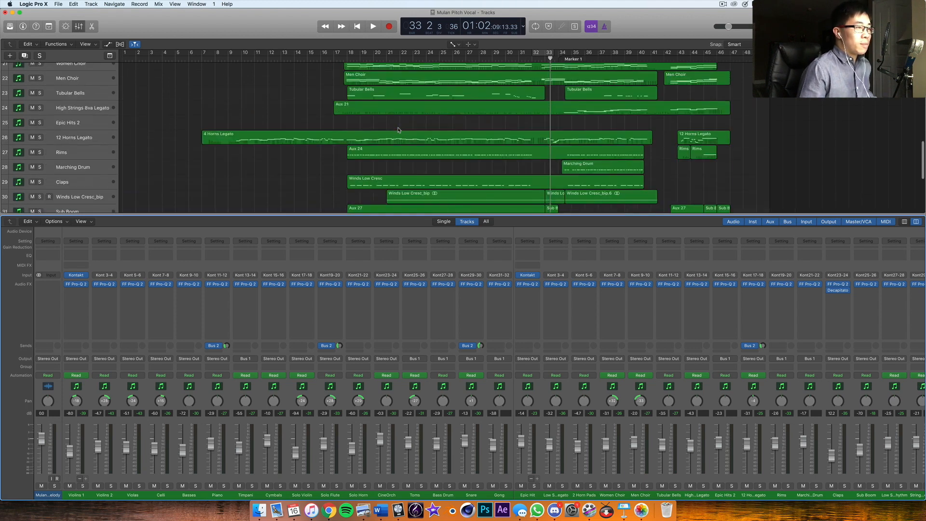
pyautogui.scroll(1, 401, 121)
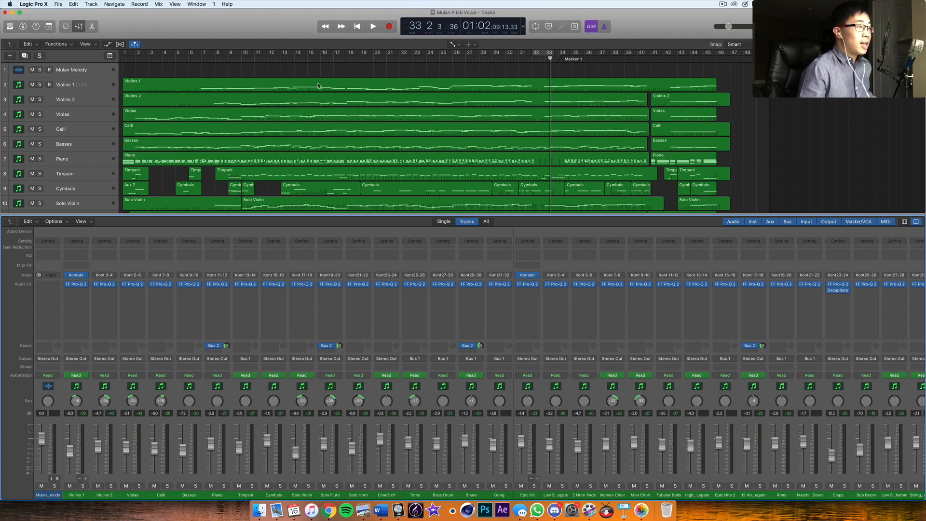
pyautogui.scroll(-6, 406, 87)
pyautogui.scroll(-3, 406, 86)
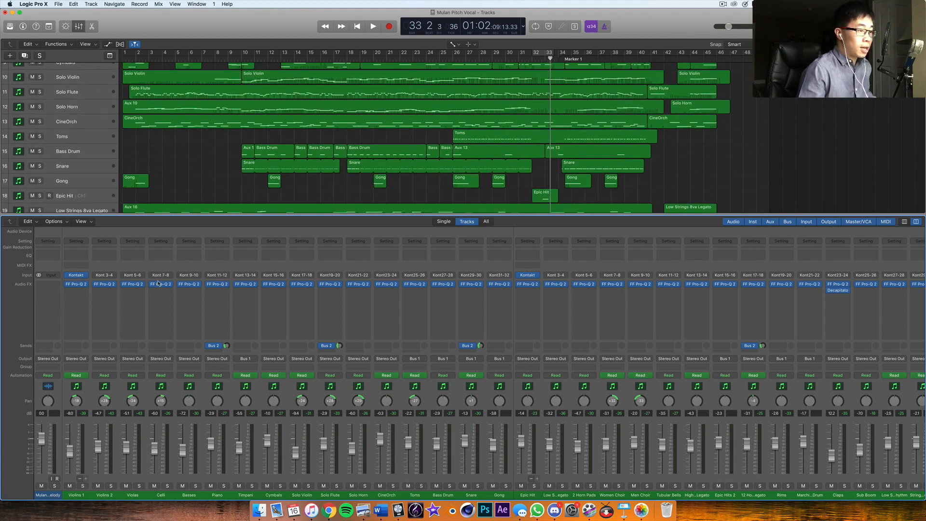
pyautogui.hscroll(5, 842, 289)
pyautogui.hscroll(-5, 844, 288)
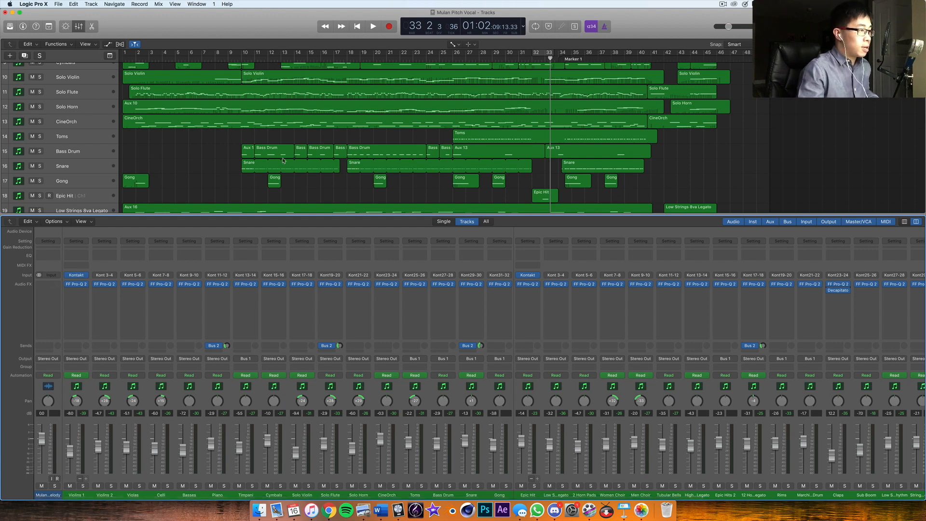
# Play the full arrangement from bar 9 for a few bars, then stop
pyautogui.click(236, 59)
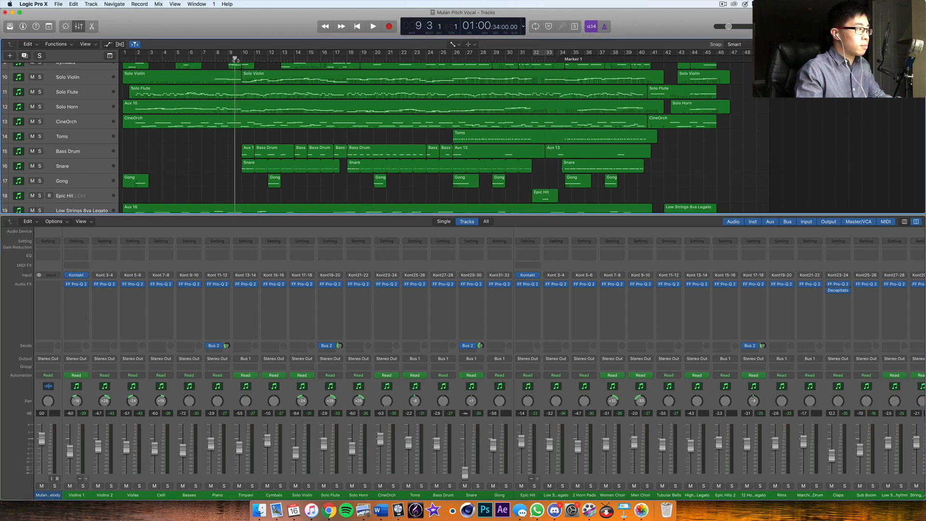
pyautogui.press('space')
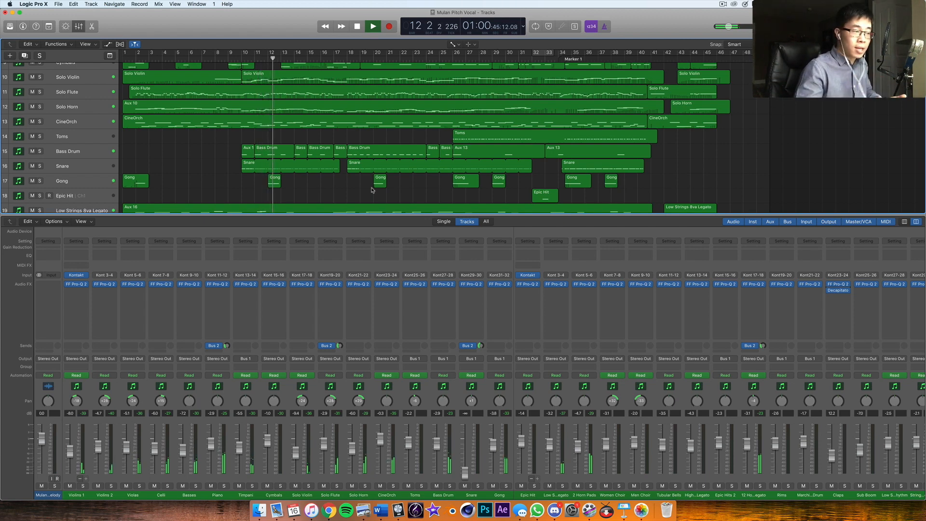
pyautogui.press('space')
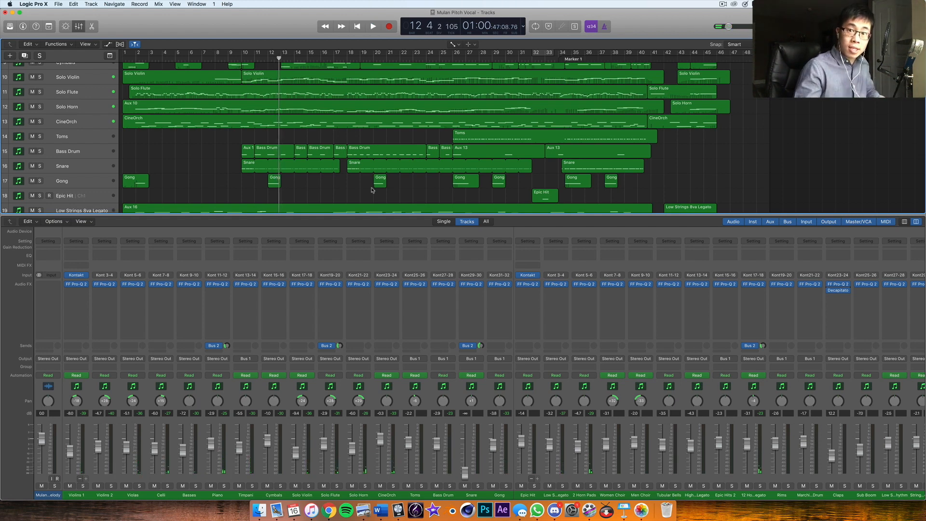
# Open the FF Pro-Q 2 equalizer on Violins 1 and play from bar 6 to view its spectrum
pyautogui.click(77, 286)
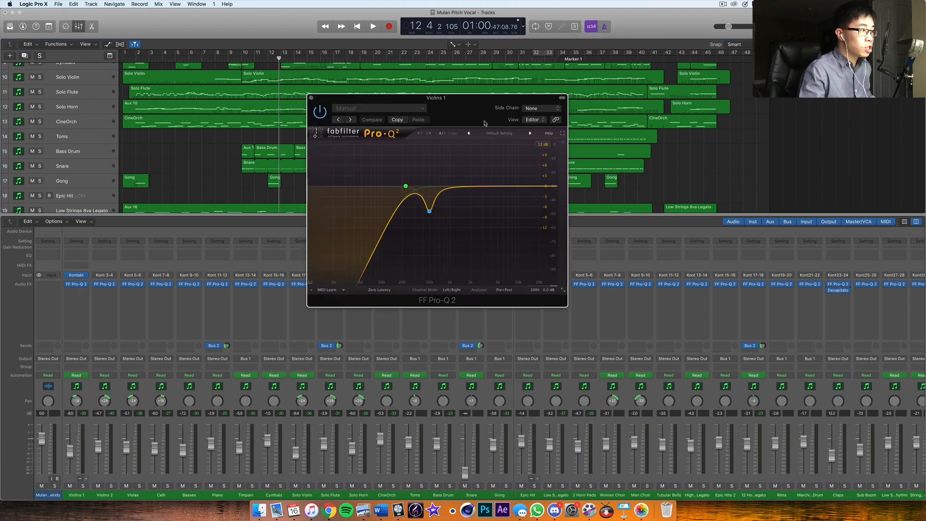
pyautogui.moveTo(476, 116); pyautogui.dragTo(552, 74)
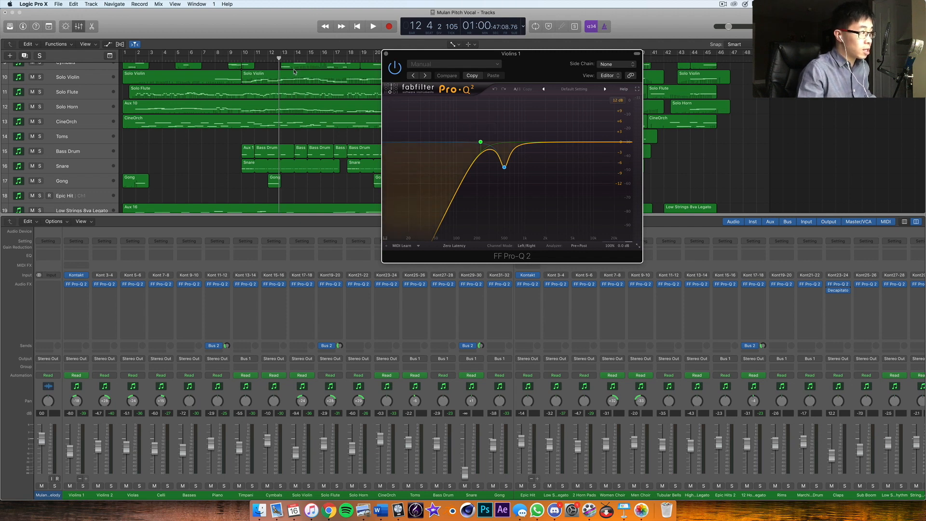
pyautogui.scroll(6, 191, 65)
pyautogui.click(193, 60)
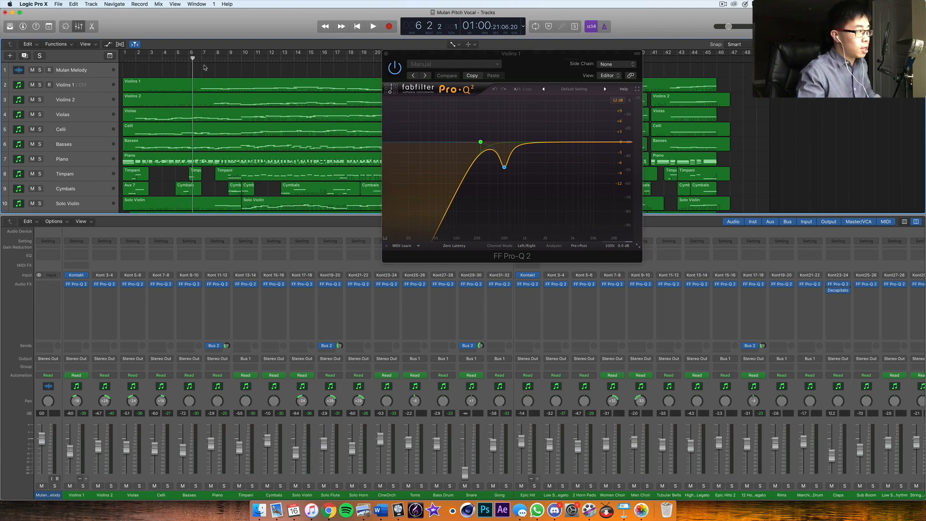
pyautogui.press('space')
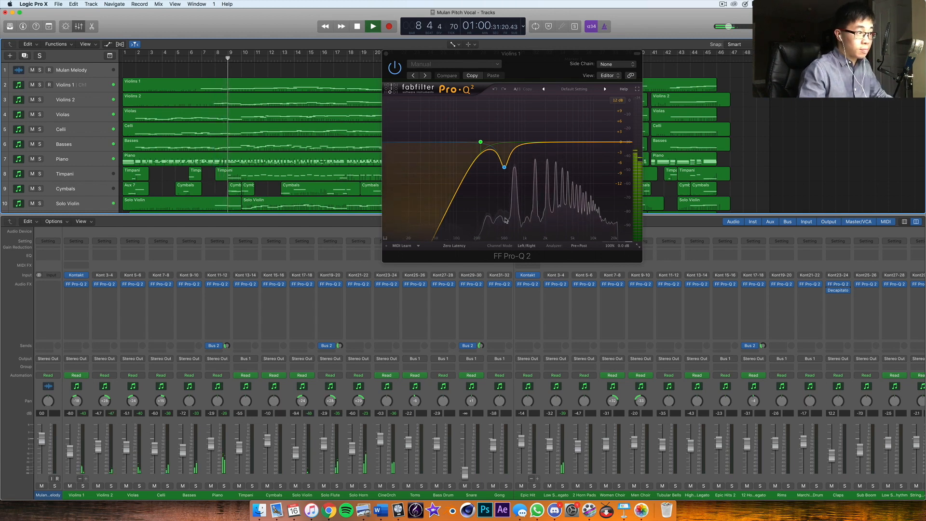
pyautogui.press('space')
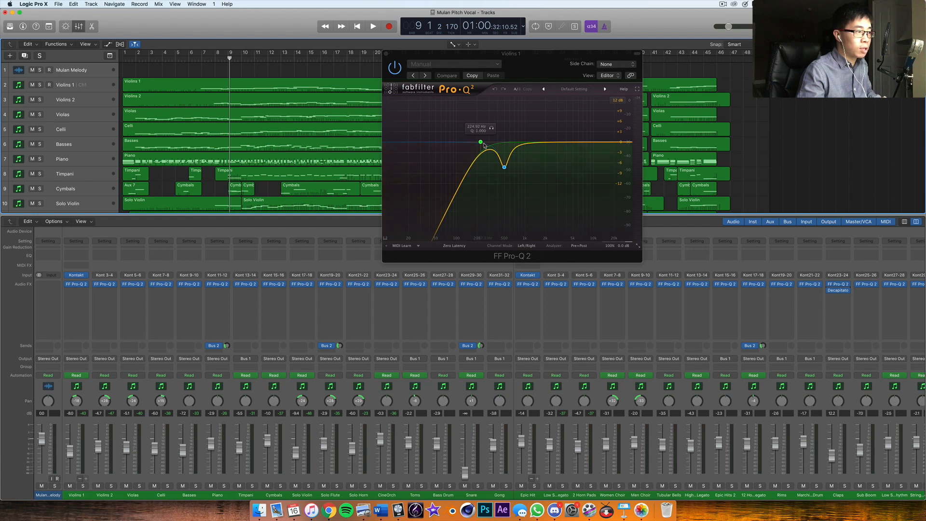
# Inspect the low cut and bell cut bands of the Violins 1 equalizer, then close it
pyautogui.click(482, 143)
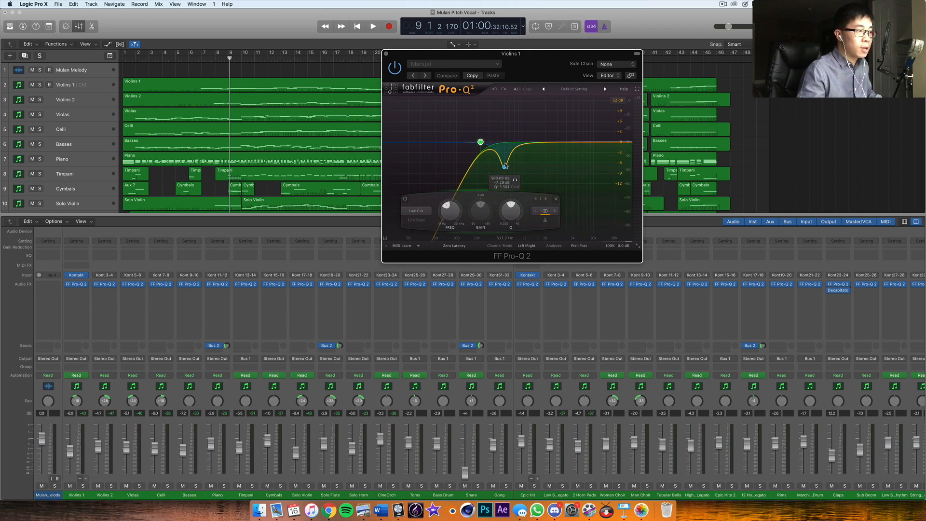
pyautogui.click(504, 166)
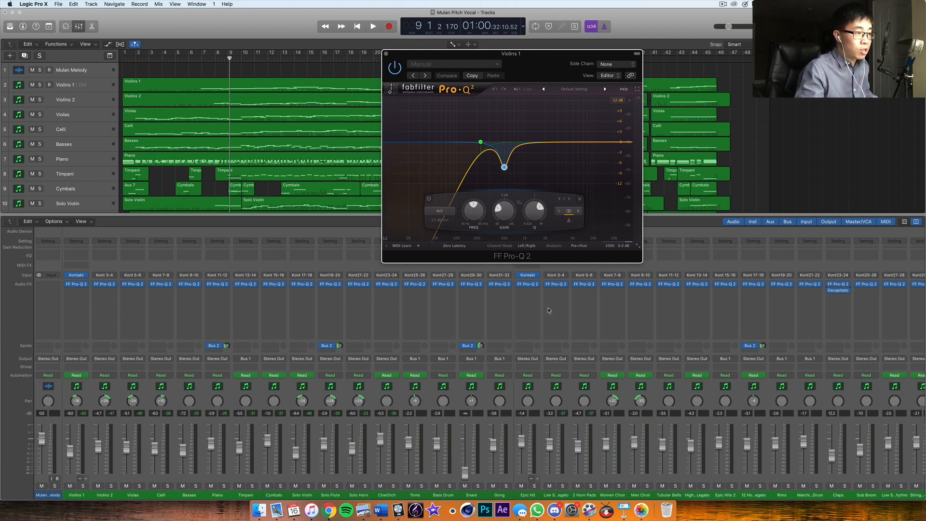
pyautogui.click(385, 53)
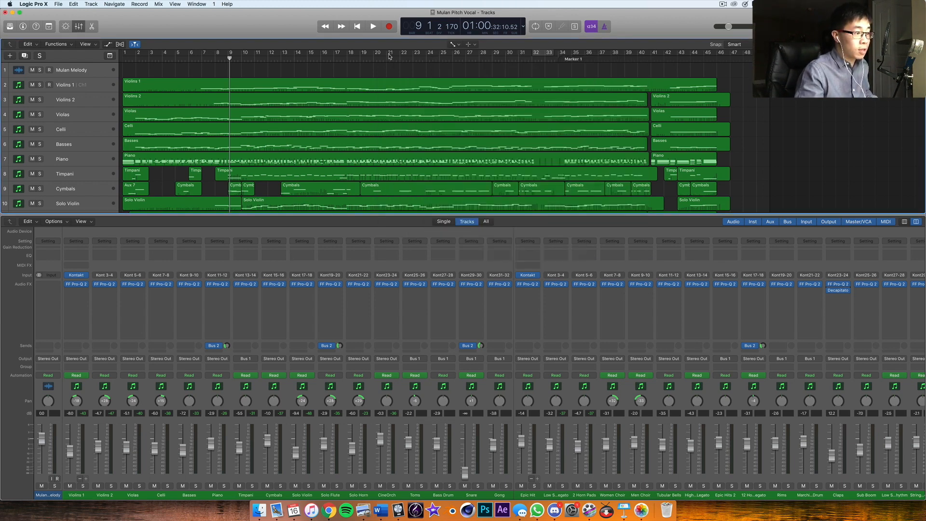
# Open the FF Pro-Q 2 equalizer on the Epic Hit channel and select that channel
pyautogui.click(531, 284)
pyautogui.moveTo(147, 56); pyautogui.dragTo(589, 174)
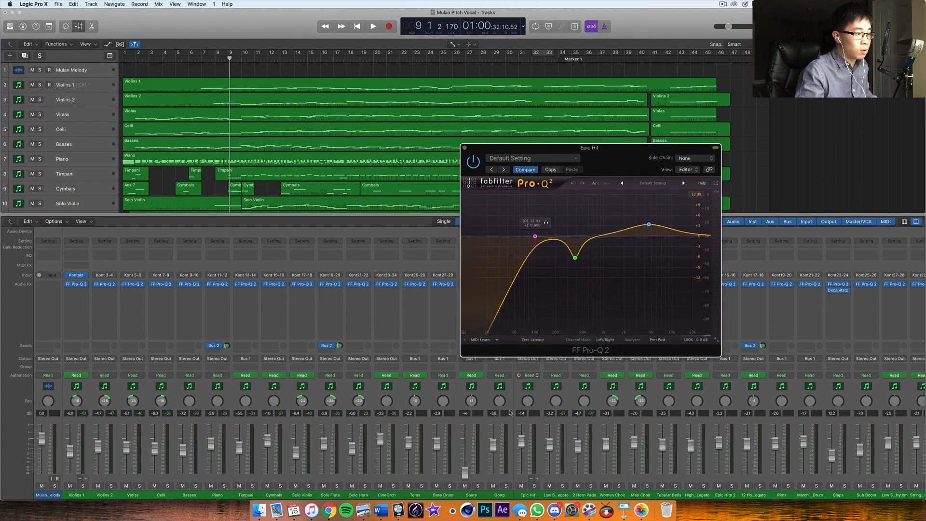
pyautogui.click(534, 427)
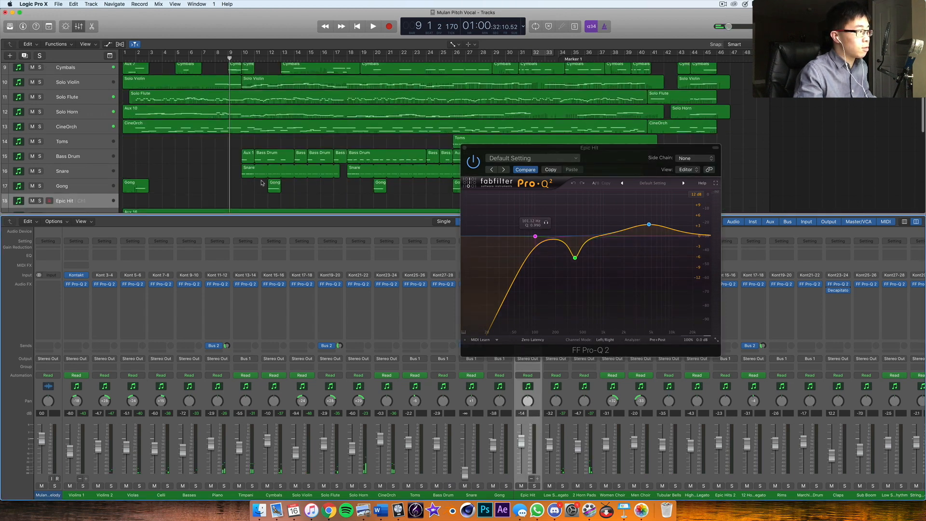
# Solo the Epic Hit track and play its region from bar 32 to view the signal in the equalizer
pyautogui.scroll(-6, 262, 183)
pyautogui.click(545, 59)
pyautogui.click(538, 59)
pyautogui.press('space')
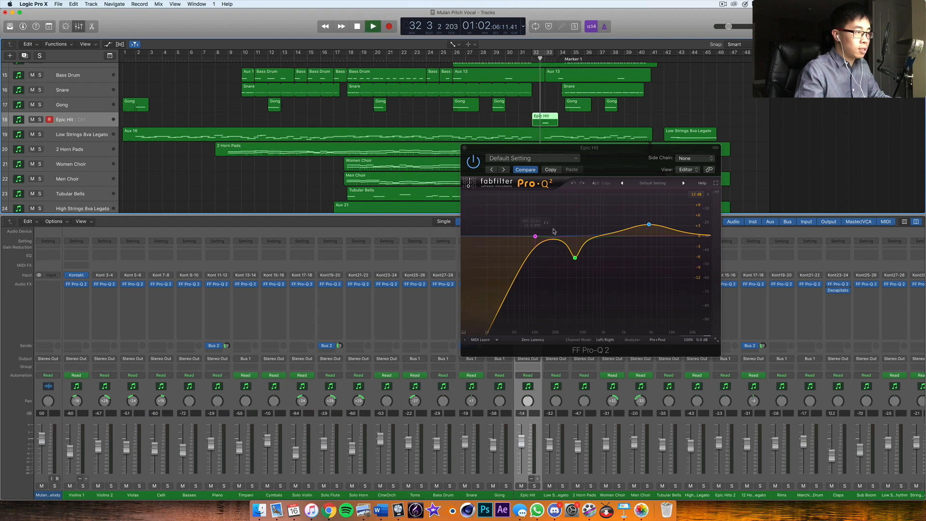
pyautogui.click(533, 486)
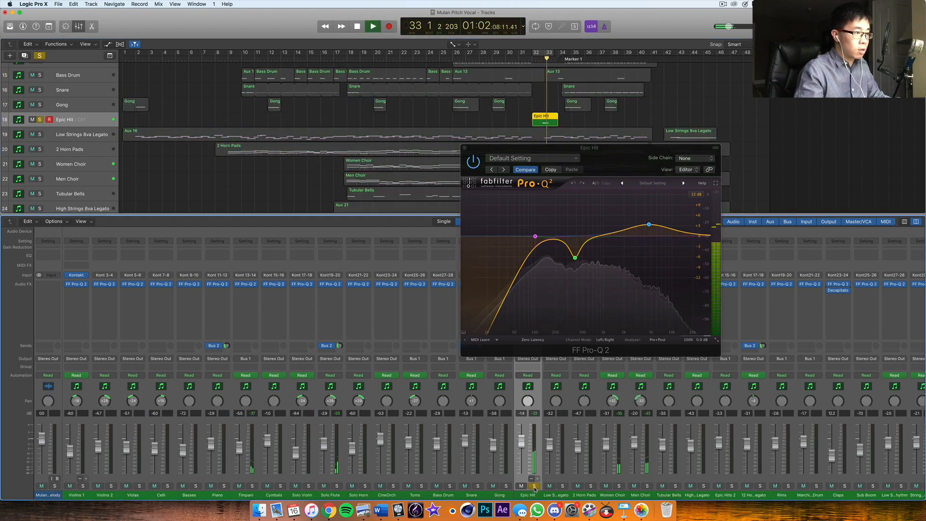
pyautogui.click(538, 60)
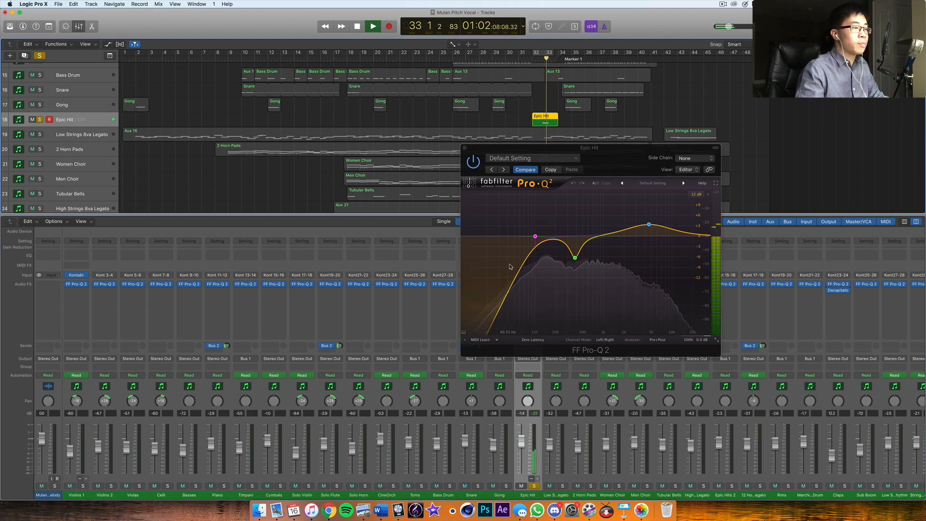
pyautogui.press('space')
# Select the Epic Hit equalizer's bell cut band and loop playback over a cycle range from bar 32 beat 4
pyautogui.click(576, 259)
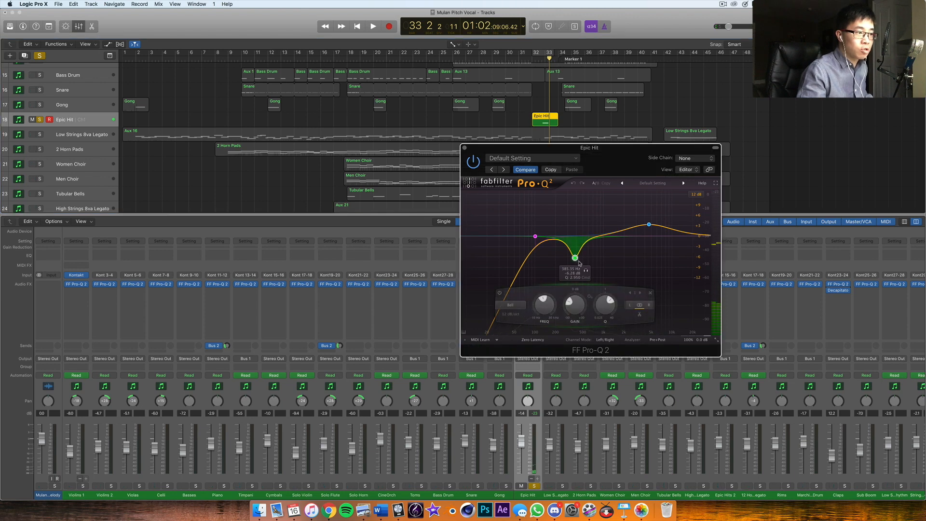
pyautogui.click(535, 53)
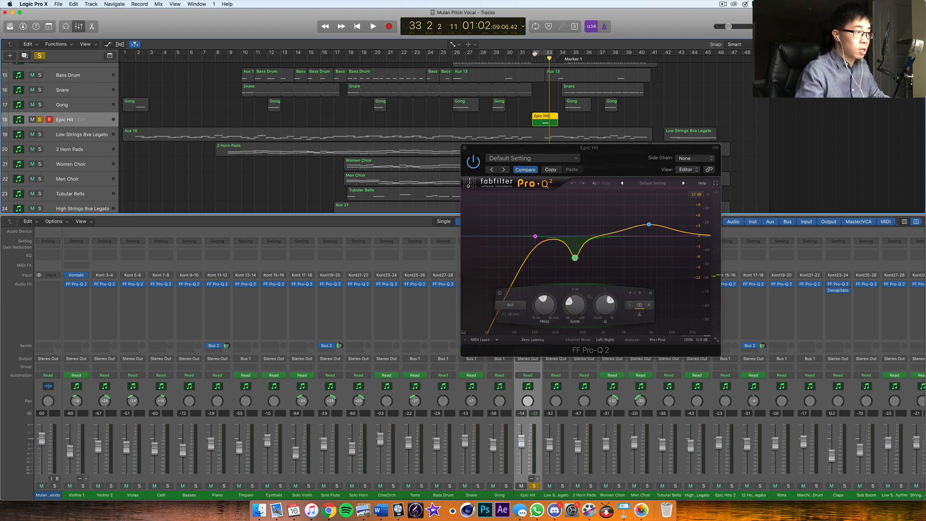
pyautogui.click(535, 54)
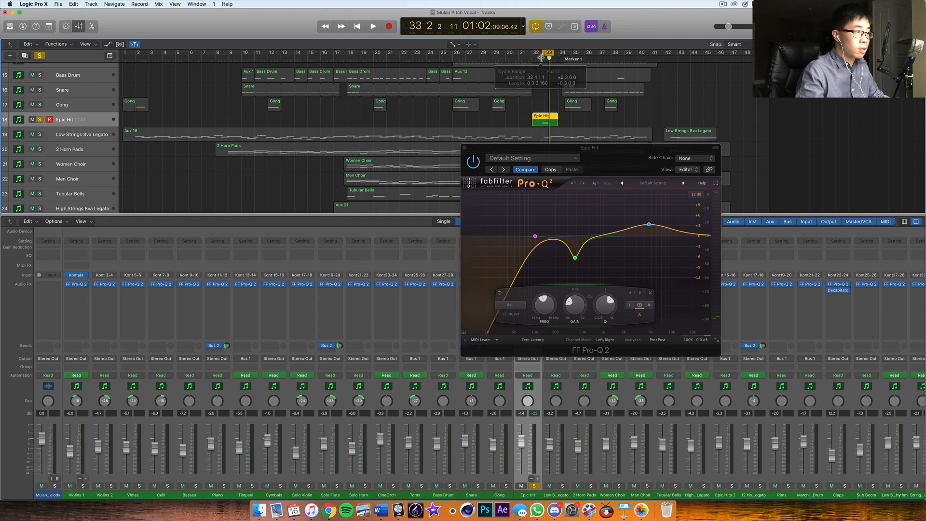
pyautogui.press('space')
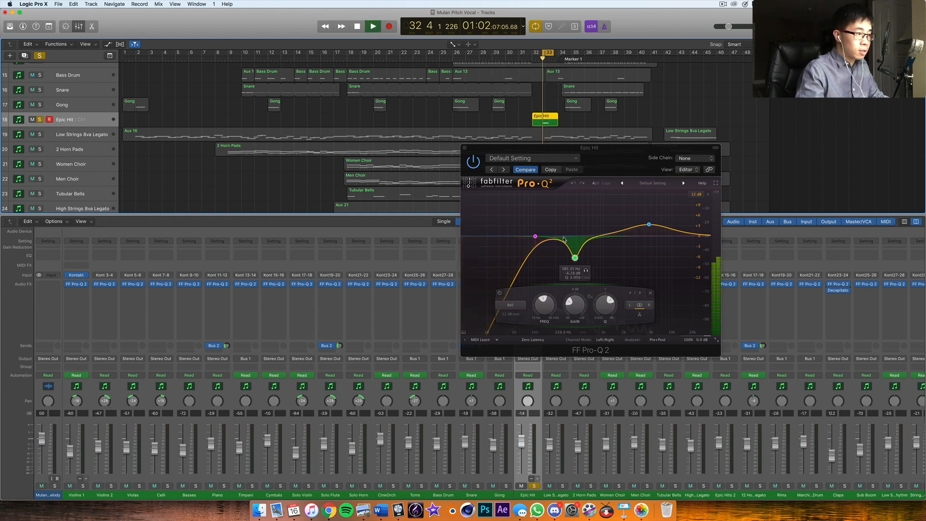
# Audition the Epic Hit equalizer's bell cut and high-frequency boost bands in isolation, one after the other
pyautogui.click(586, 270)
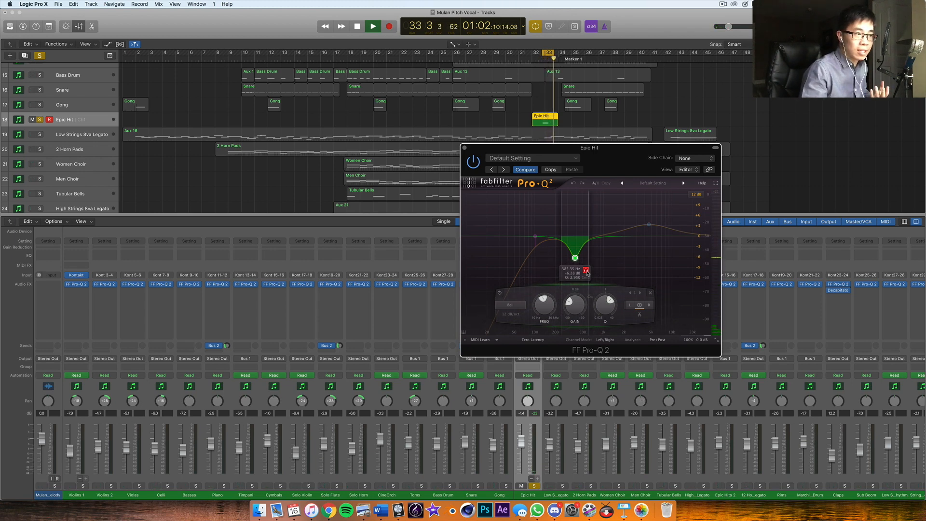
pyautogui.click(586, 272)
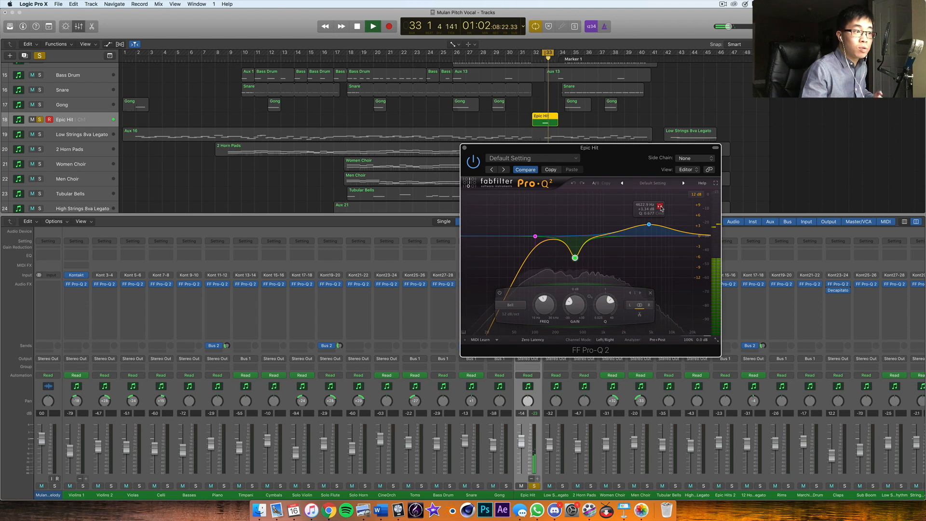
pyautogui.click(661, 207)
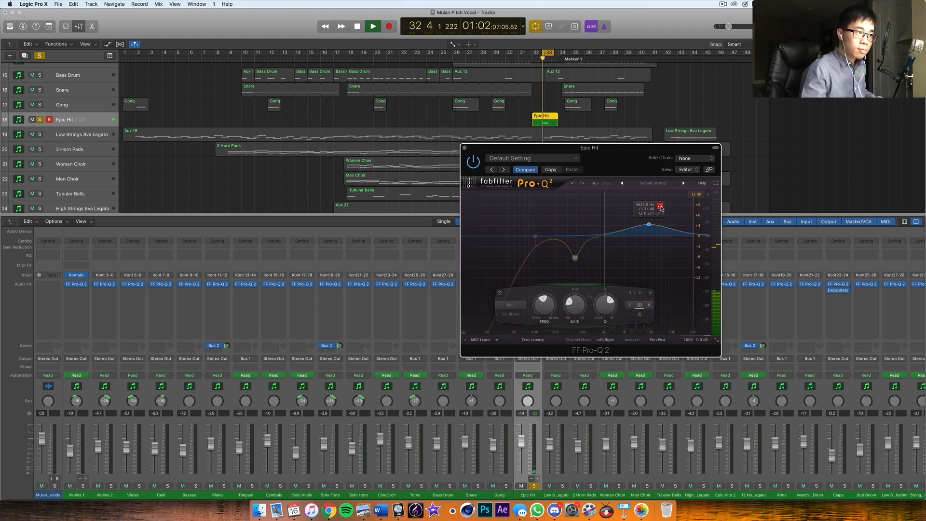
pyautogui.click(660, 207)
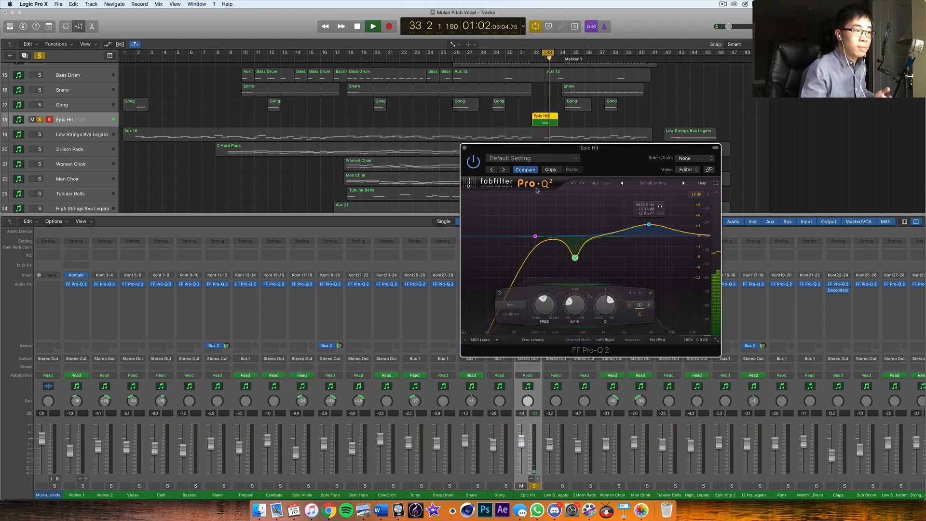
# Stop playback and switch the isolated audition of the Epic Hit equalizer's low-cut band on and off again
pyautogui.press('space')
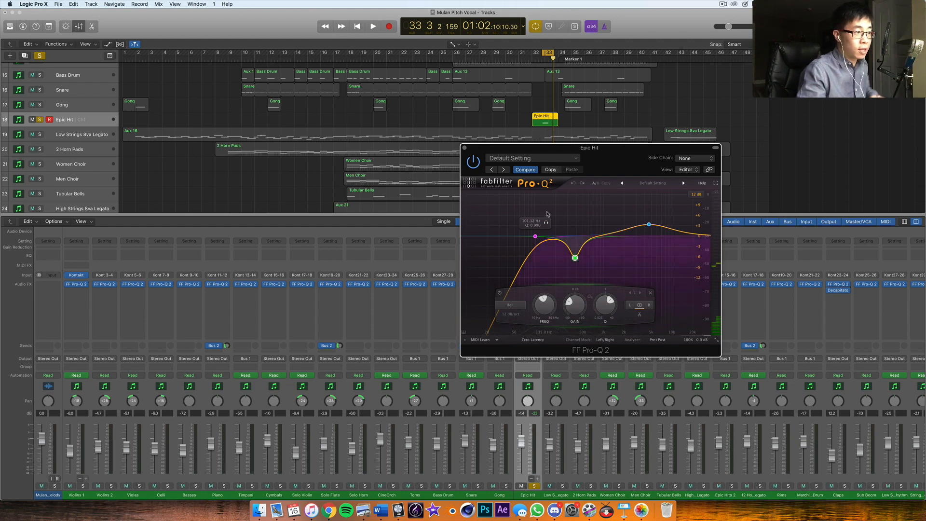
pyautogui.click(547, 223)
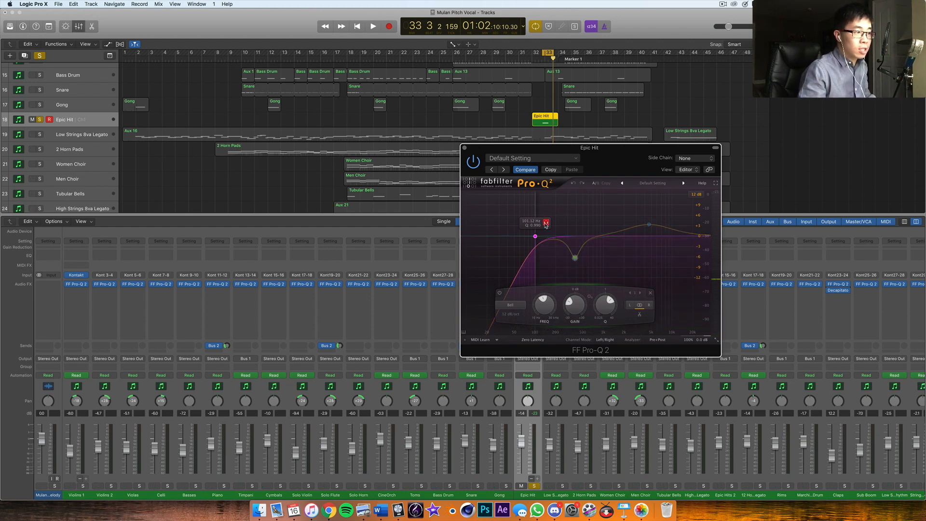
pyautogui.click(546, 223)
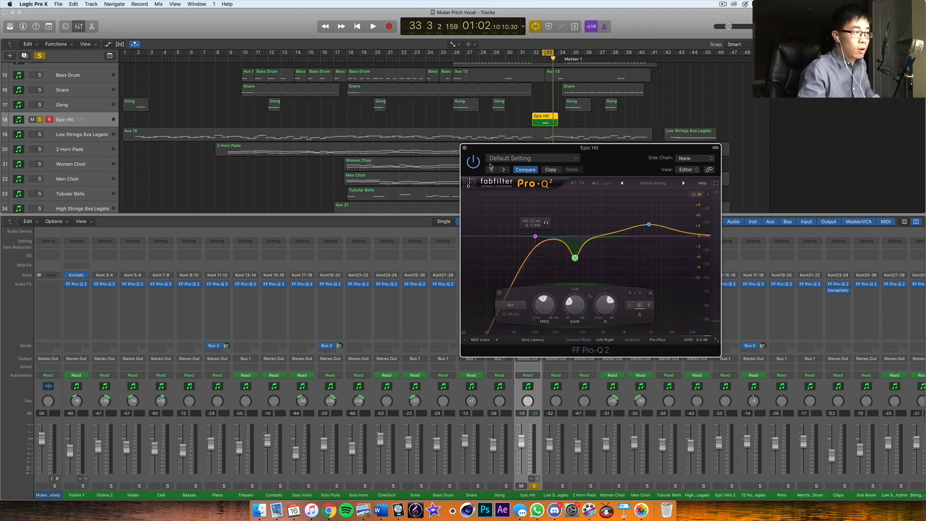
# Turn off cycle mode and close the Epic Hit equalizer window
pyautogui.click(535, 26)
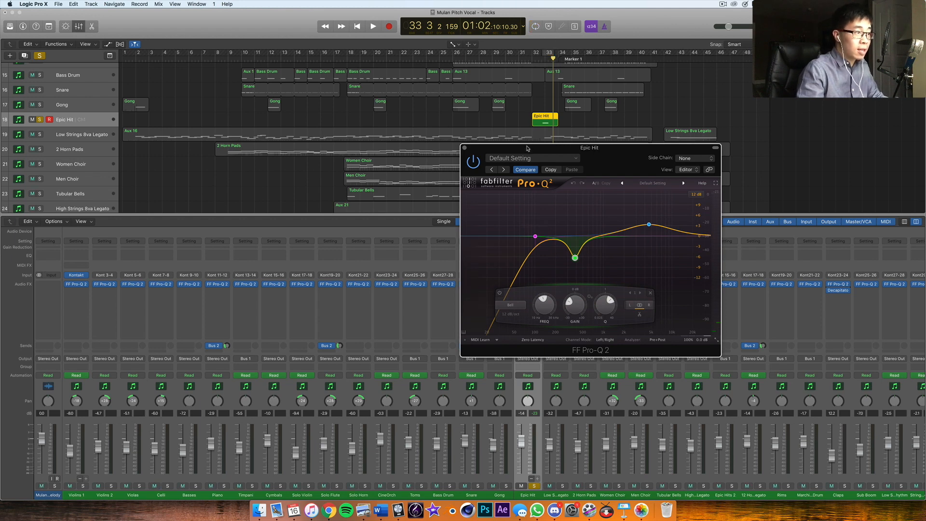
pyautogui.click(464, 148)
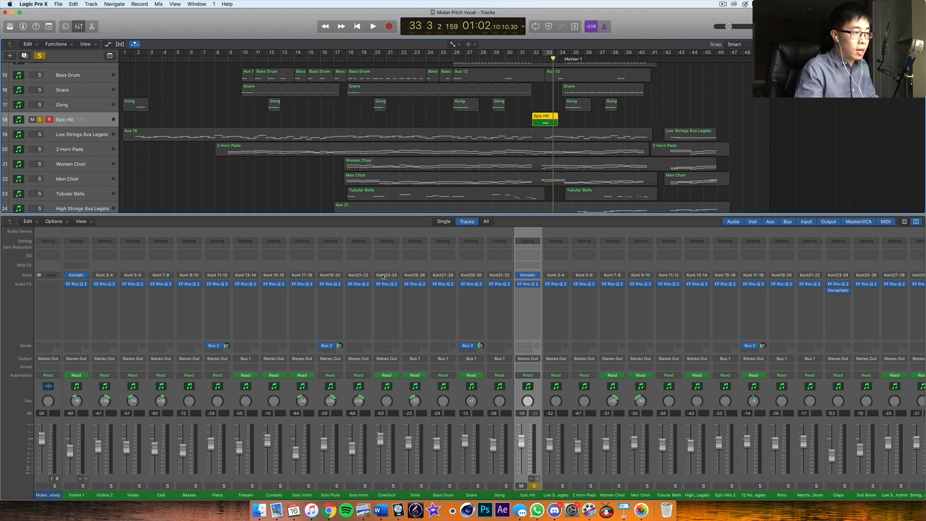
# Clear the solo on the Epic Hit track so all tracks are active, and deselect its region
pyautogui.hscroll(5, 436, 268)
pyautogui.hscroll(-5, 435, 268)
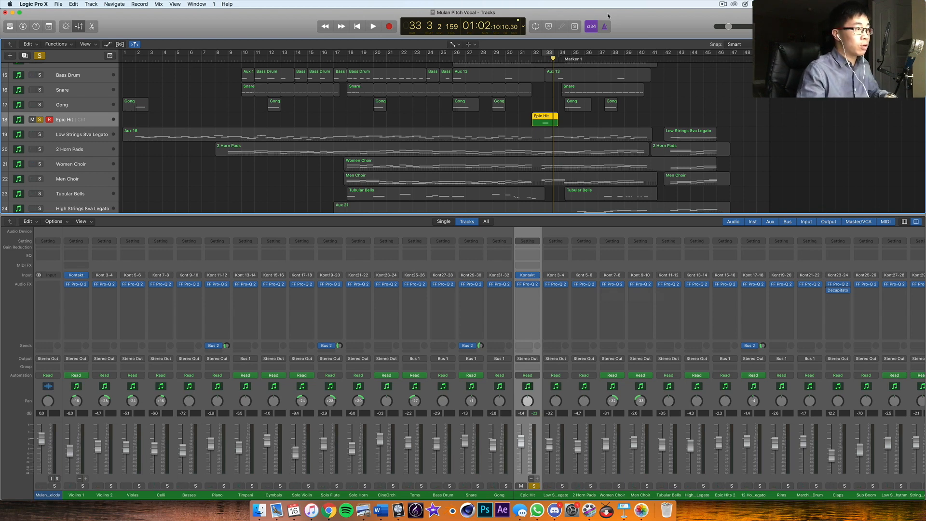
pyautogui.click(39, 55)
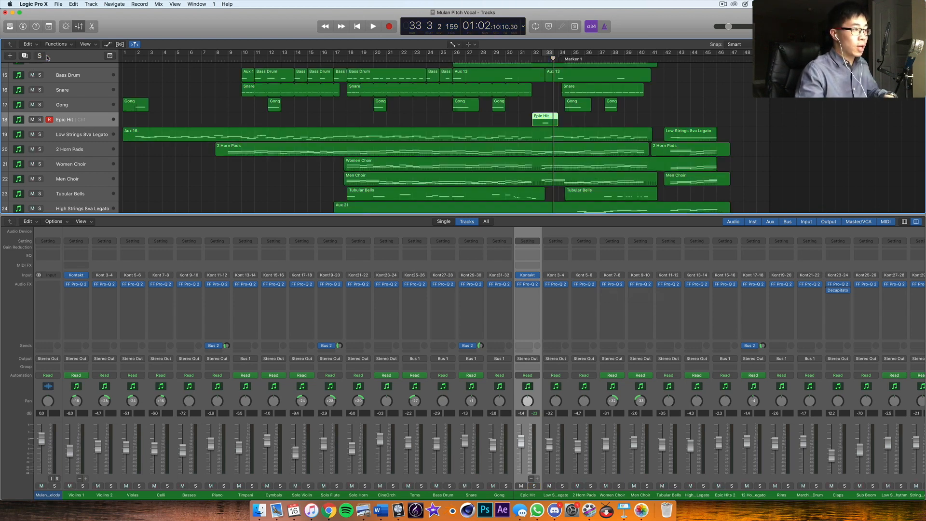
pyautogui.click(690, 106)
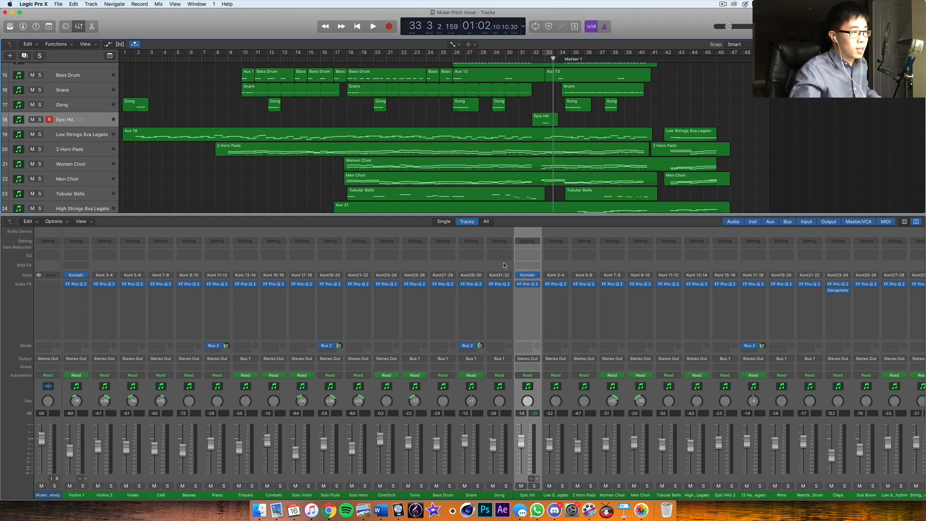
# Select the Timpani channel strip in the mixer
pyautogui.hscroll(1, 504, 265)
pyautogui.hscroll(10, 504, 265)
pyautogui.hscroll(-10, 229, 283)
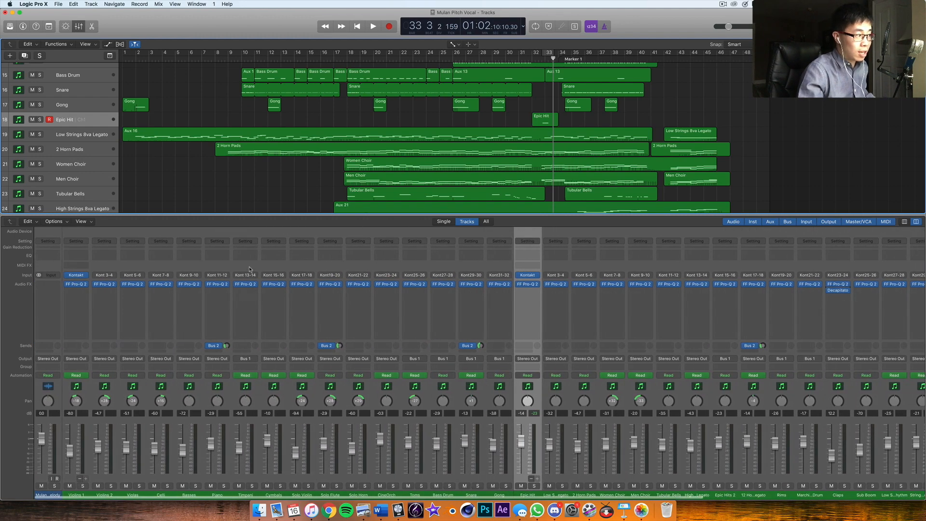
pyautogui.click(250, 268)
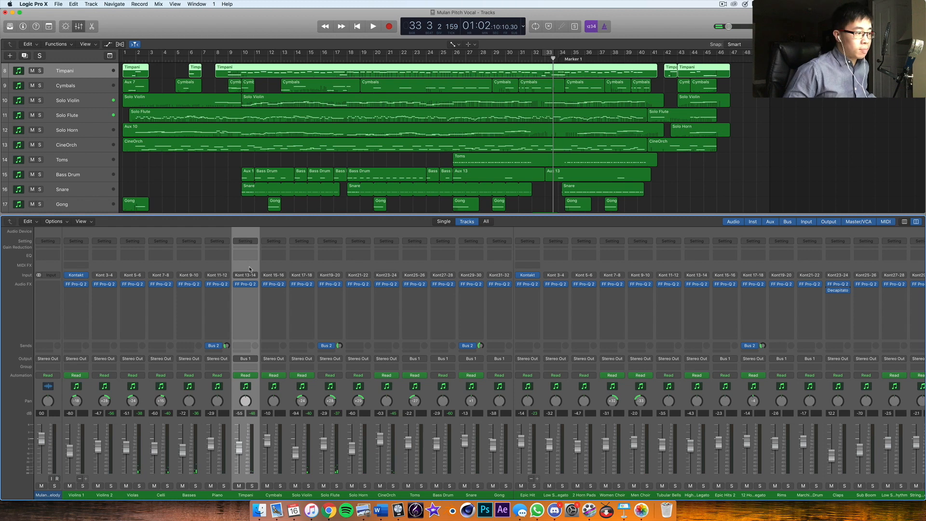